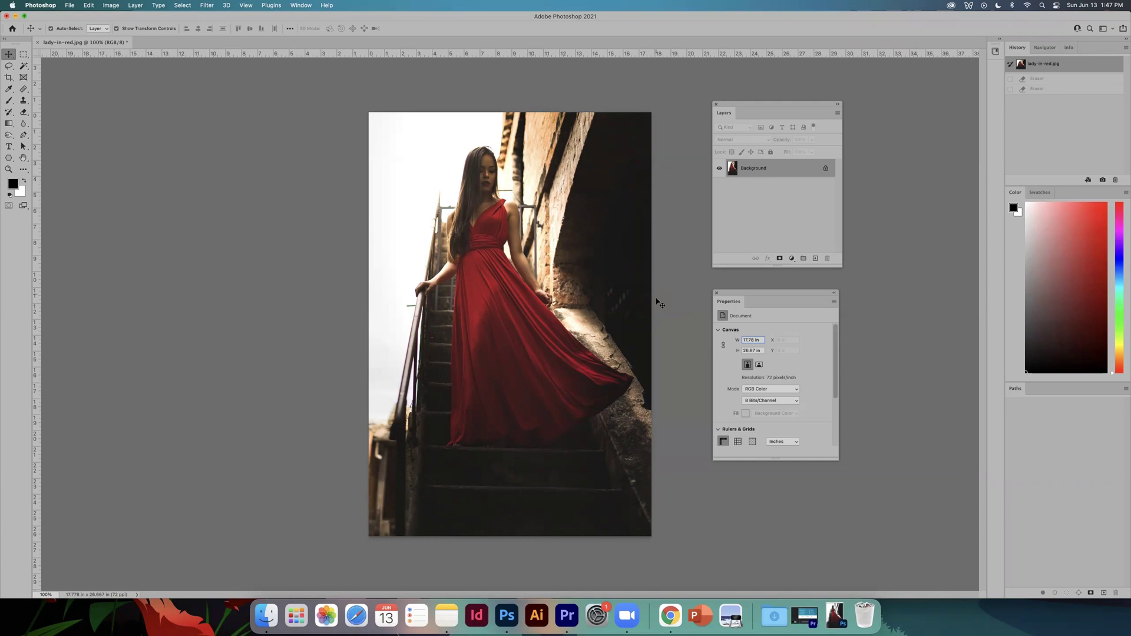
# Bring up the finished selective-colour example in its own window to compare, and minimise it again
pyautogui.click(835, 616)
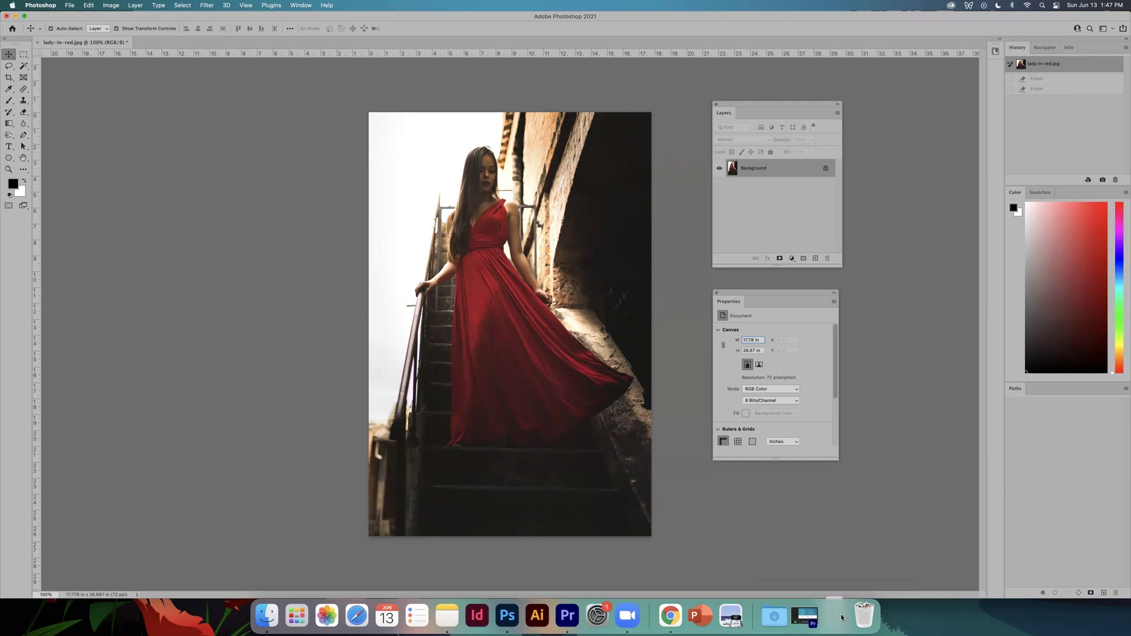
pyautogui.moveTo(650, 144); pyautogui.dragTo(316, 106)
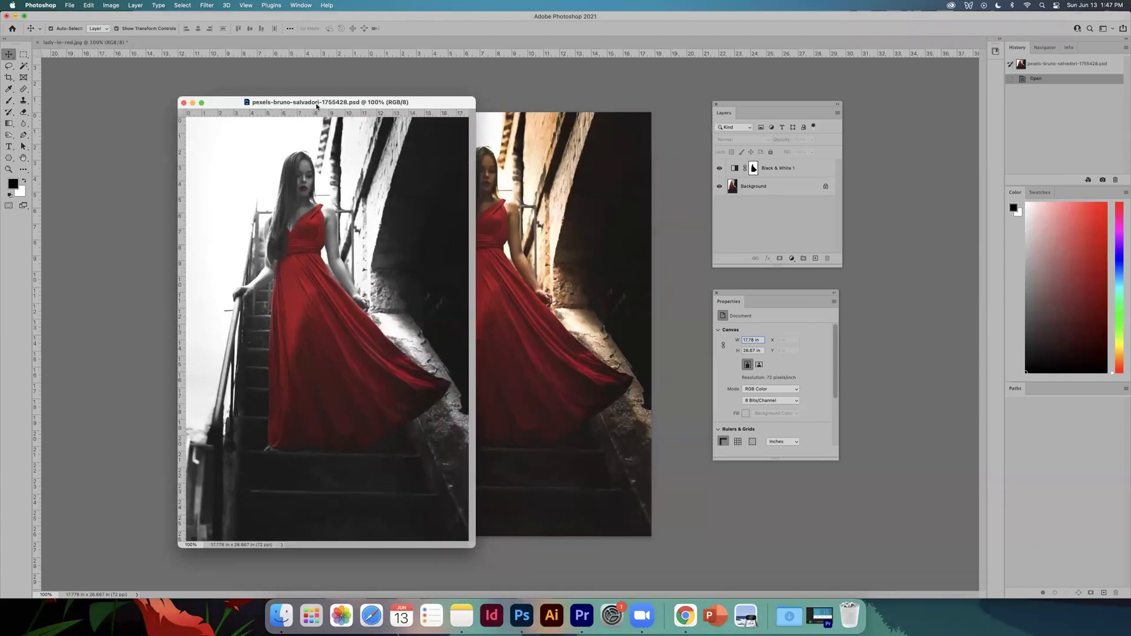
pyautogui.click(192, 103)
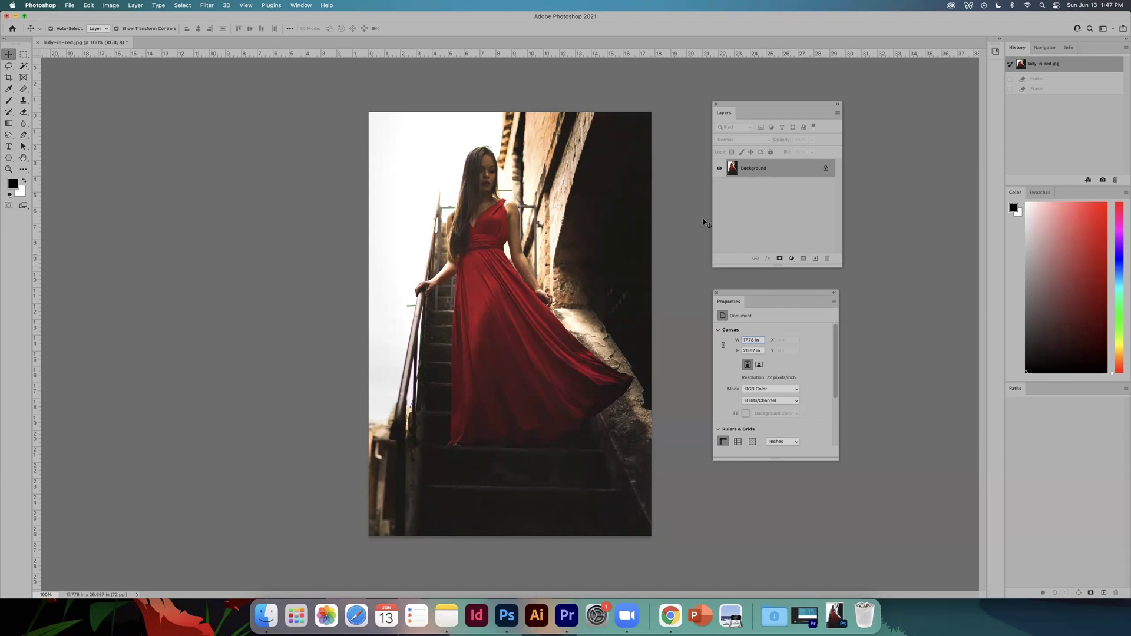
# Add a Black & White adjustment layer over the photo with Reds 29, Yellows 58, Greens 111 and Cyans -36
pyautogui.moveTo(743, 102)
pyautogui.mouseDown()
pyautogui.moveTo(731, 113)
pyautogui.moveTo(740, 117)
pyautogui.mouseUp()
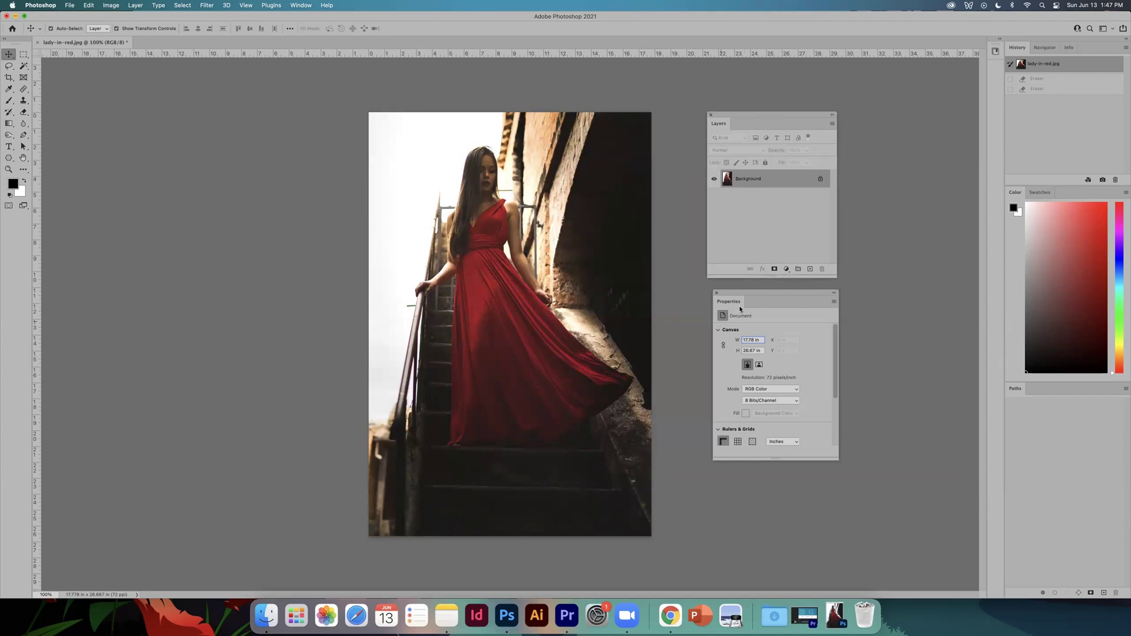
pyautogui.click(787, 270)
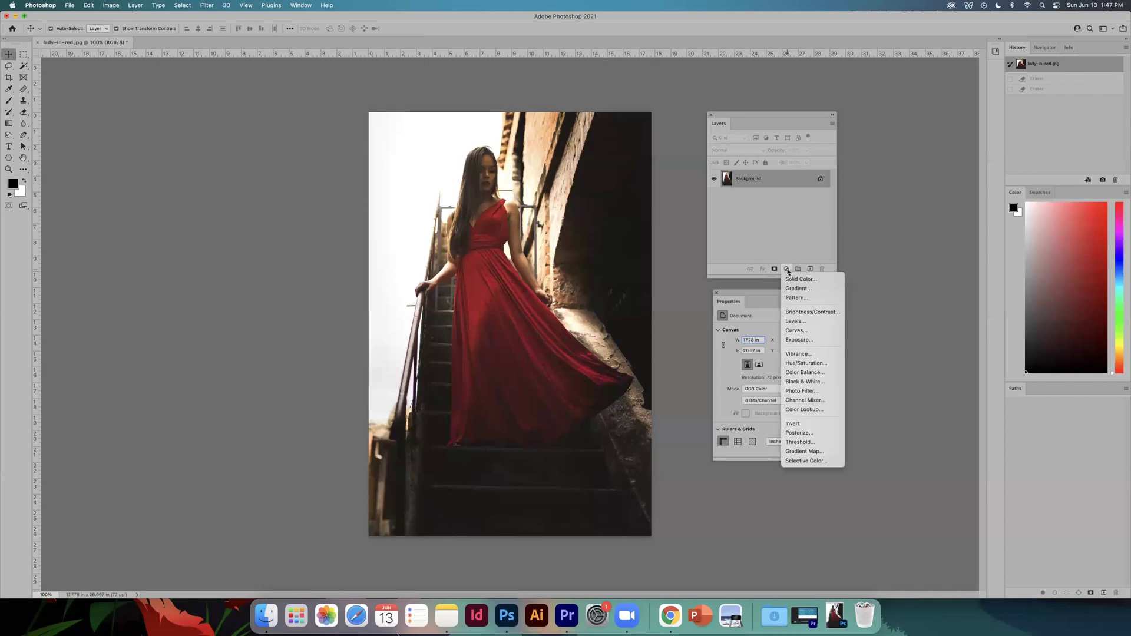
pyautogui.click(803, 382)
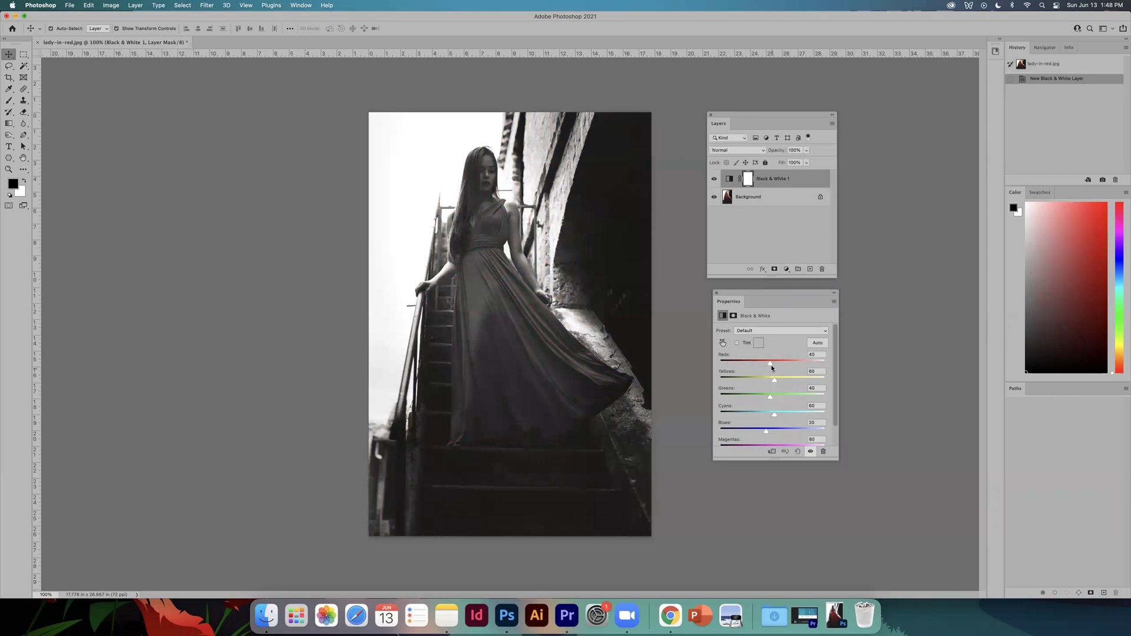
pyautogui.moveTo(769, 365); pyautogui.dragTo(777, 396)
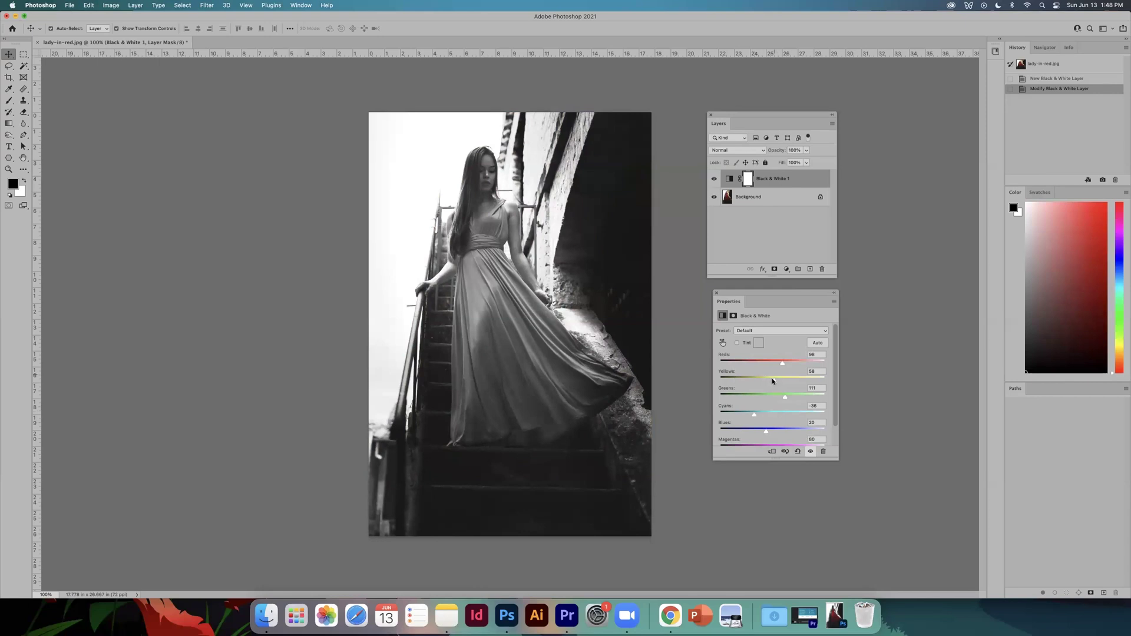
pyautogui.moveTo(782, 364); pyautogui.dragTo(769, 364)
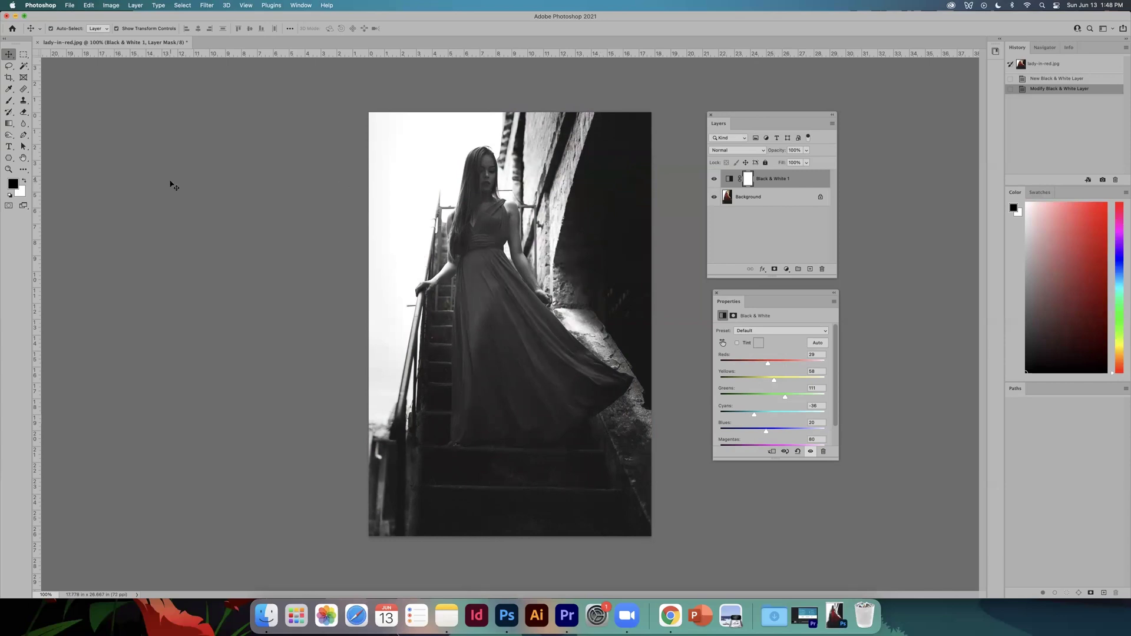
# Paint black on the adjustment layer's mask over the skirt's main area with a 175 px Soft Round brush at 0% hardness
pyautogui.click(9, 101)
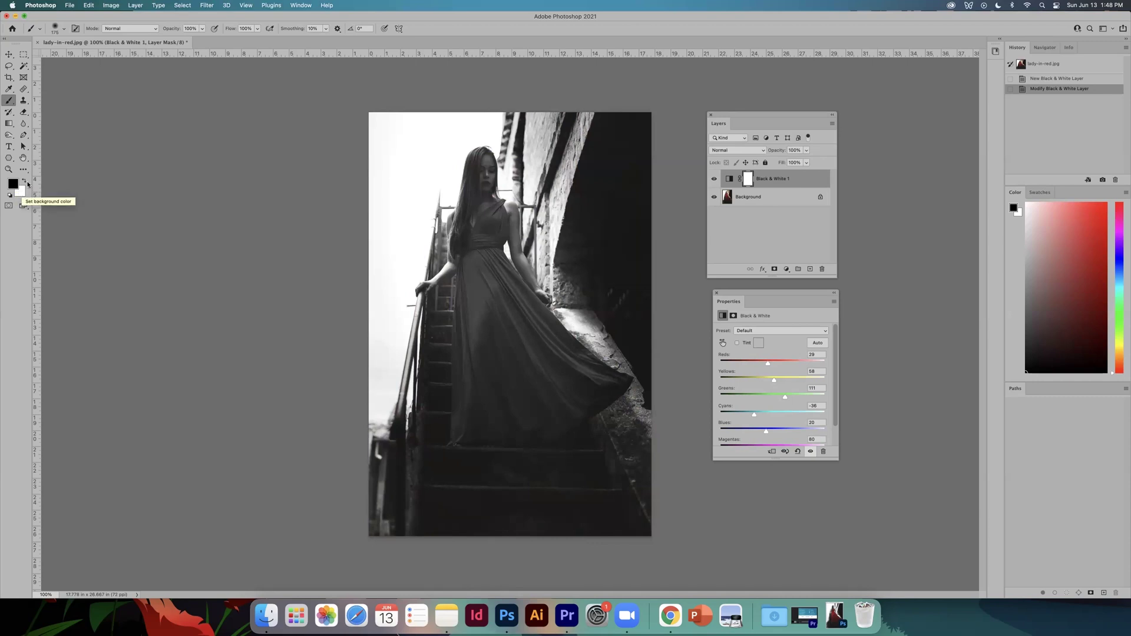
pyautogui.click(63, 30)
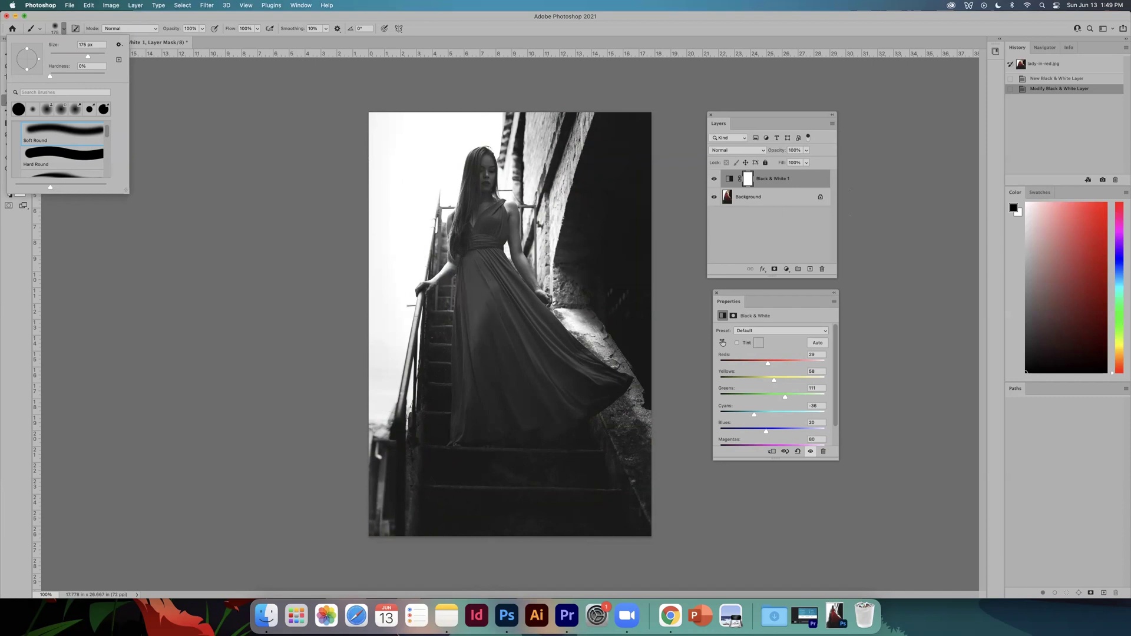
pyautogui.click(1045, 48)
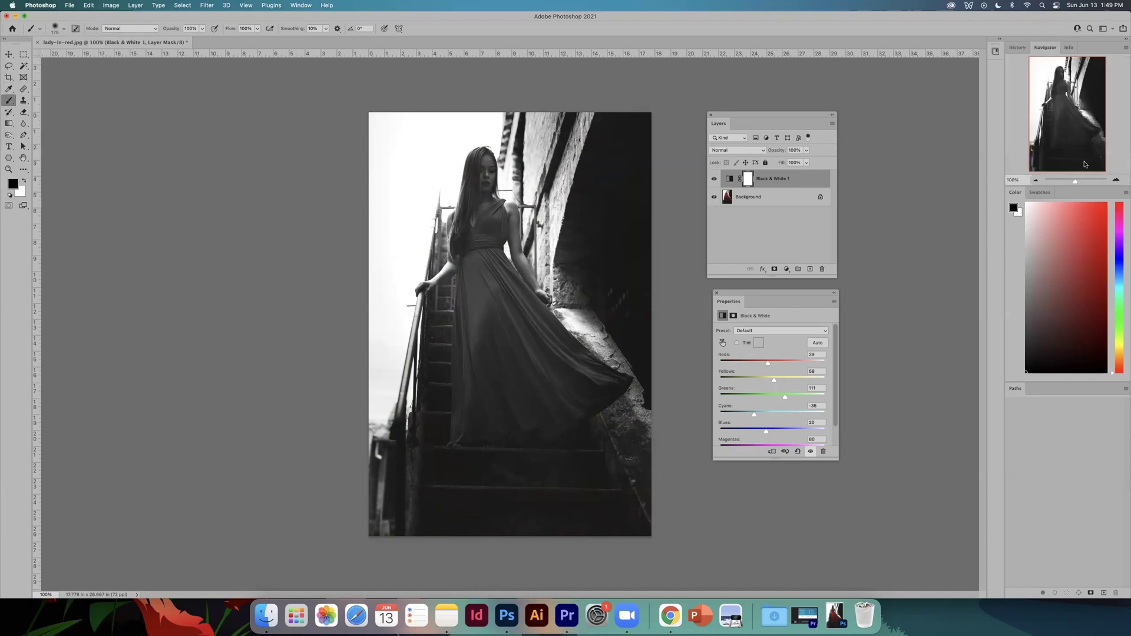
pyautogui.click(1113, 180)
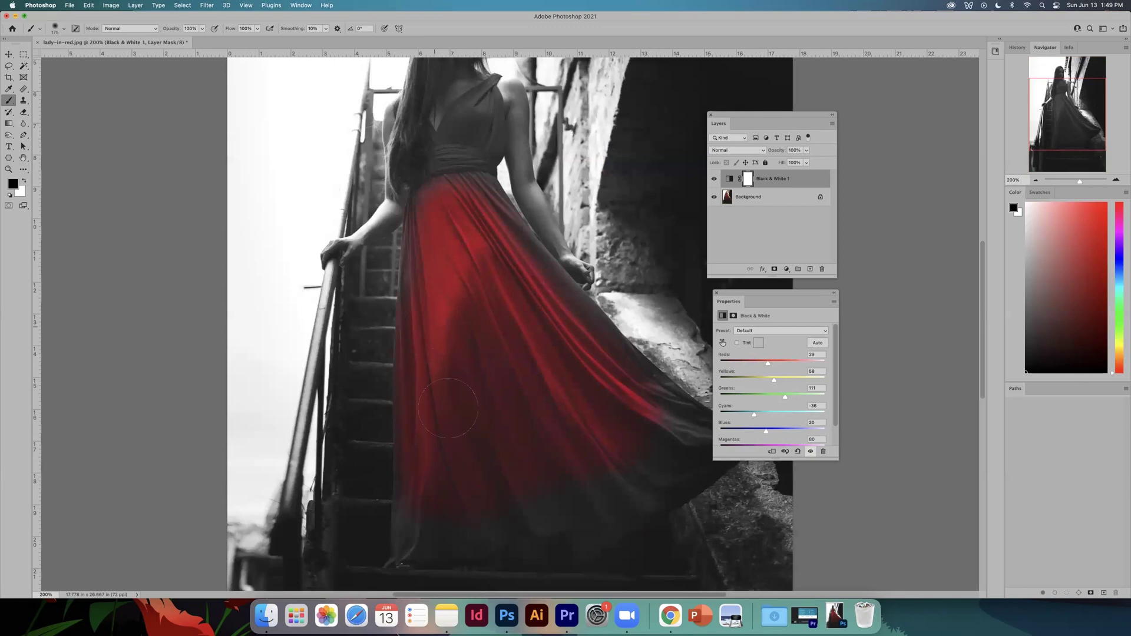
pyautogui.moveTo(554, 500); pyautogui.dragTo(573, 500)
# Reveal the red along the skirt's left edge and lower-left hem by painting the mask with a smaller brush
pyautogui.press('[')
pyautogui.press('[')
pyautogui.press('[')
pyautogui.press('[')
pyautogui.press(']')
pyautogui.scroll(-6, 492, 408)
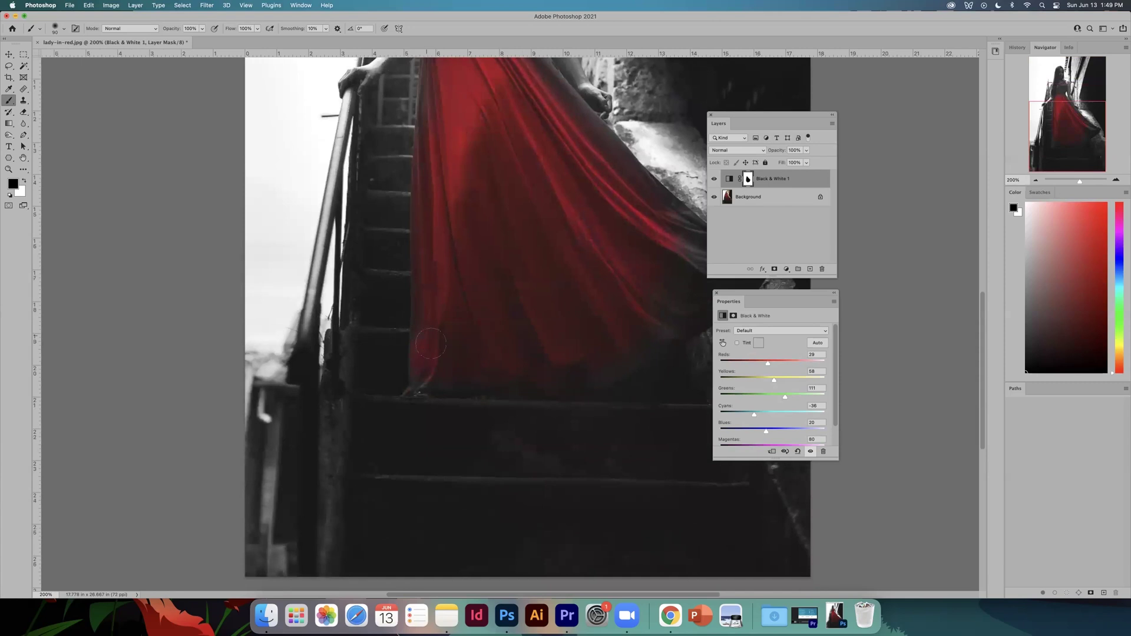
# Paint the mask along the skirt's bottom hem and out over the flared train with a 100 px brush
pyautogui.press(']')
pyautogui.scroll(1, 577, 375)
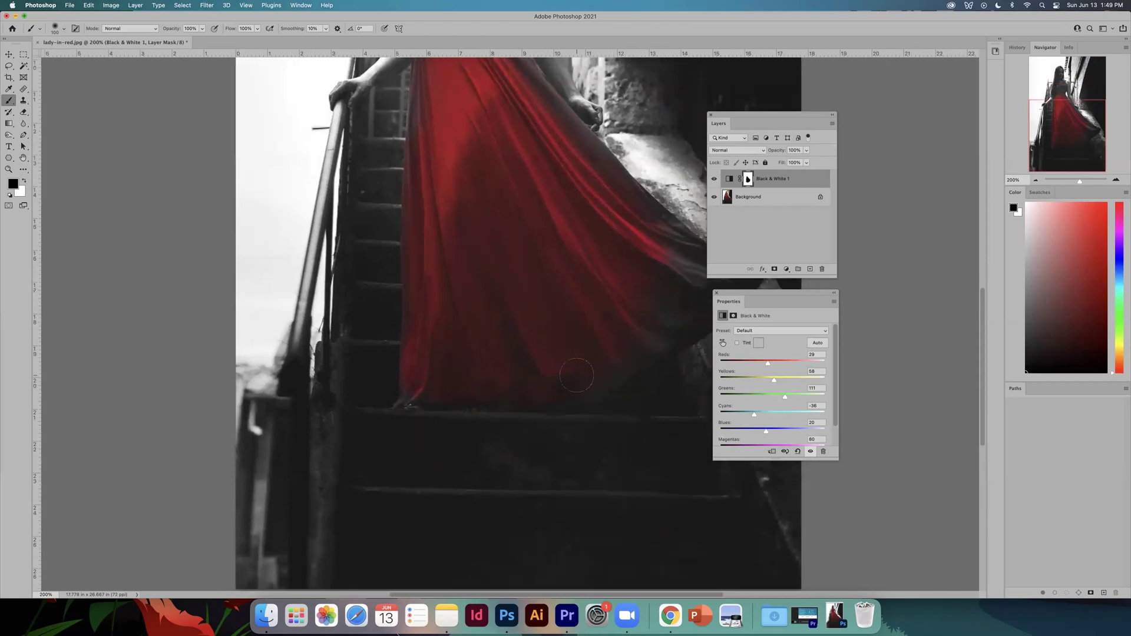
pyautogui.scroll(-1, 613, 368)
pyautogui.hscroll(-1, 613, 367)
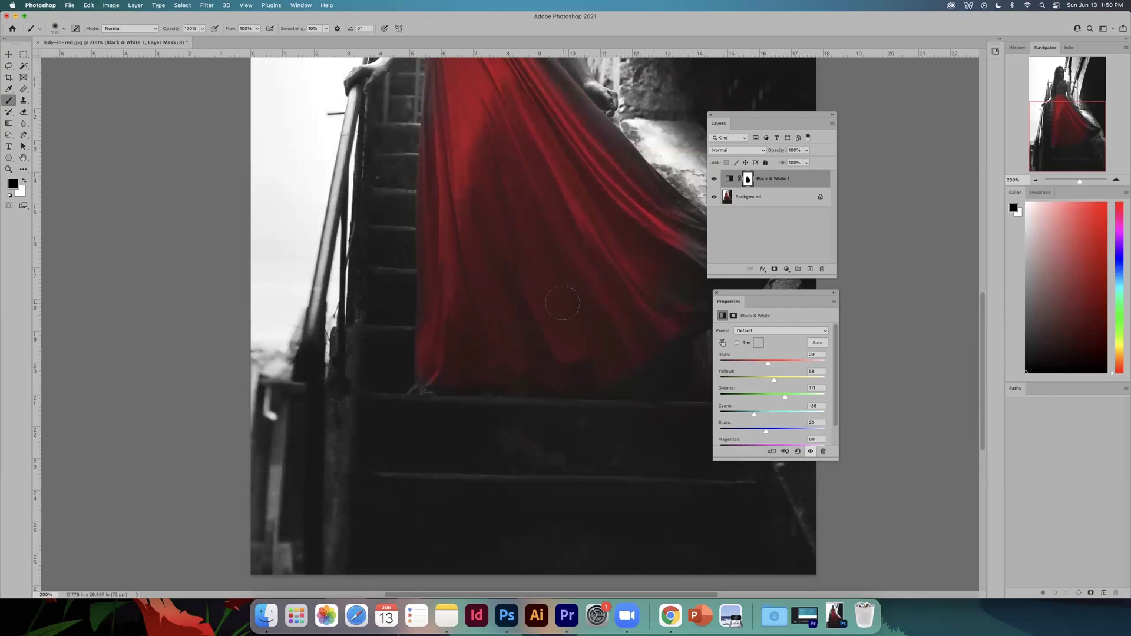
pyautogui.hscroll(5, 562, 303)
pyautogui.scroll(1, 562, 303)
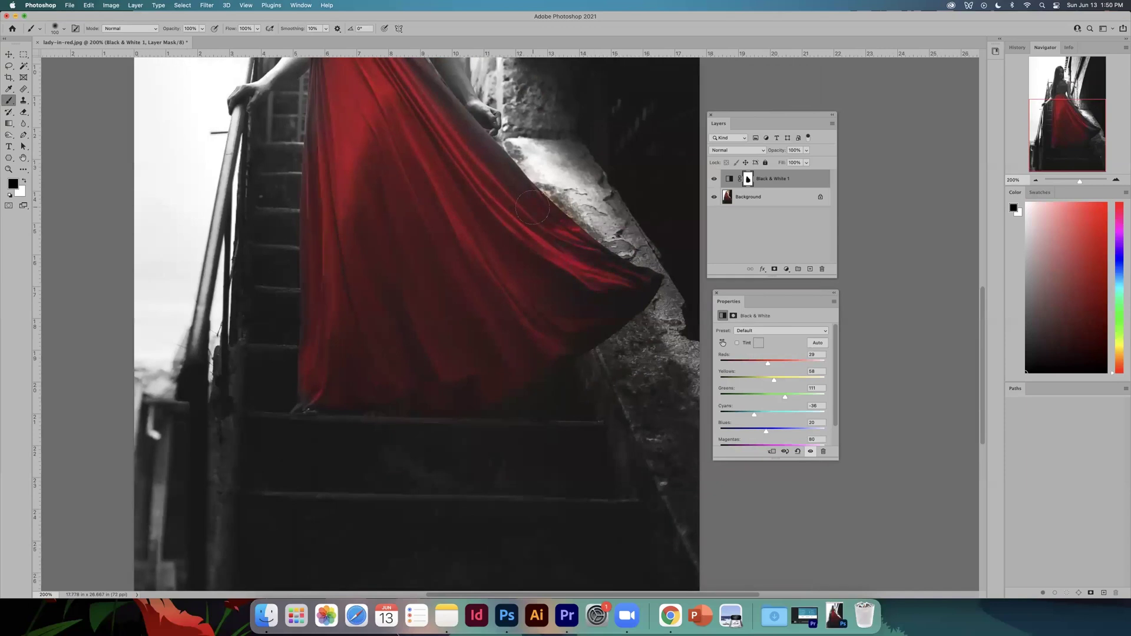
# Reveal the red on the train's tip and along its edge against the stone ledge by painting the mask
pyautogui.click(1116, 180)
pyautogui.click(1115, 181)
pyautogui.scroll(3, 593, 243)
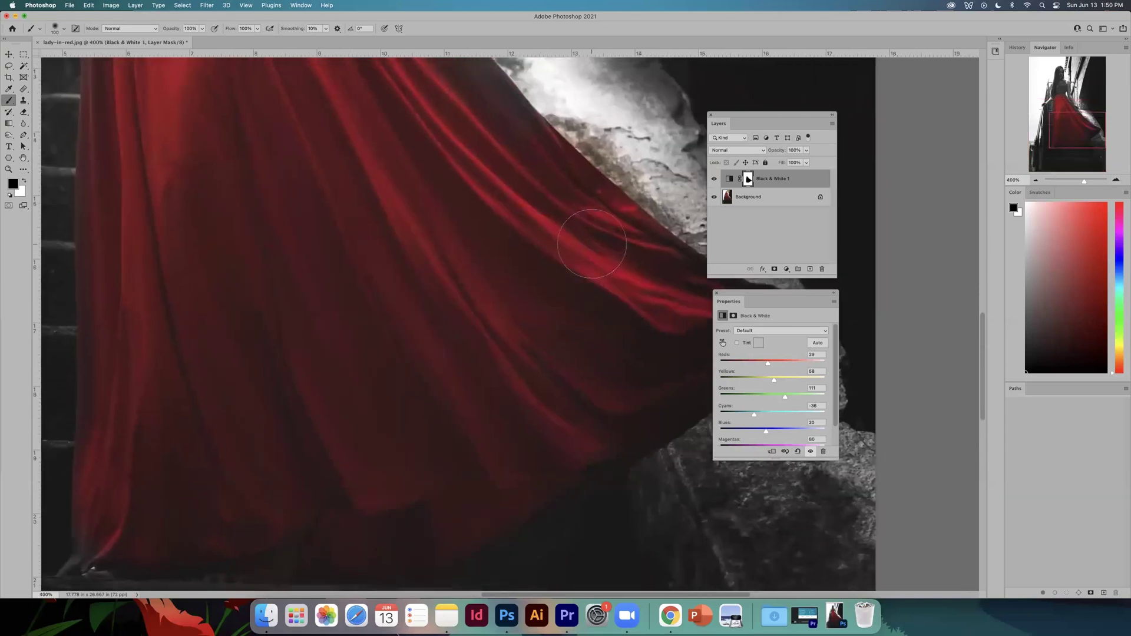
pyautogui.hscroll(6, 596, 240)
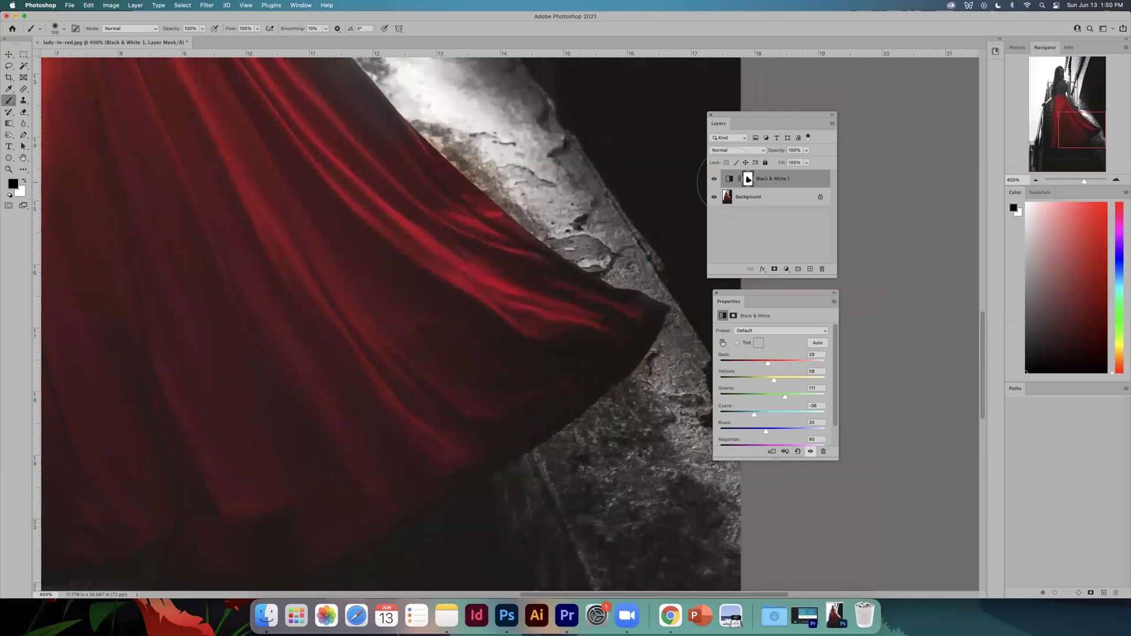
pyautogui.click(1115, 181)
pyautogui.scroll(5, 453, 213)
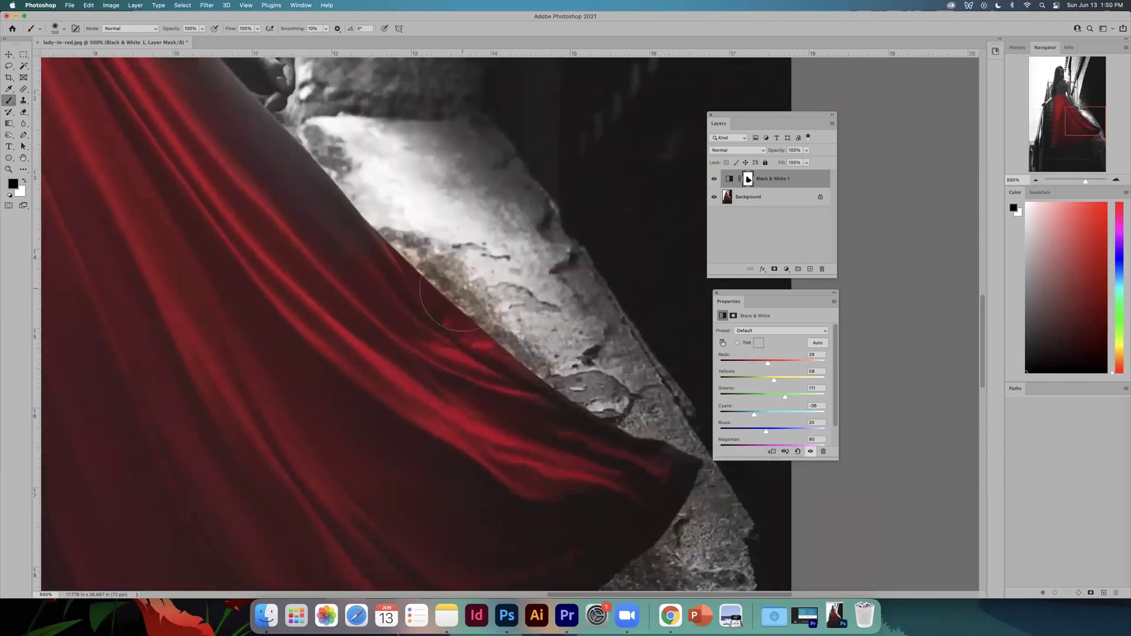
# Paint white on the mask to remove colour spill from the stone ledge, and return to the Brush with black
pyautogui.press('x')
pyautogui.press('x')
pyautogui.press('z')
pyautogui.press('x')
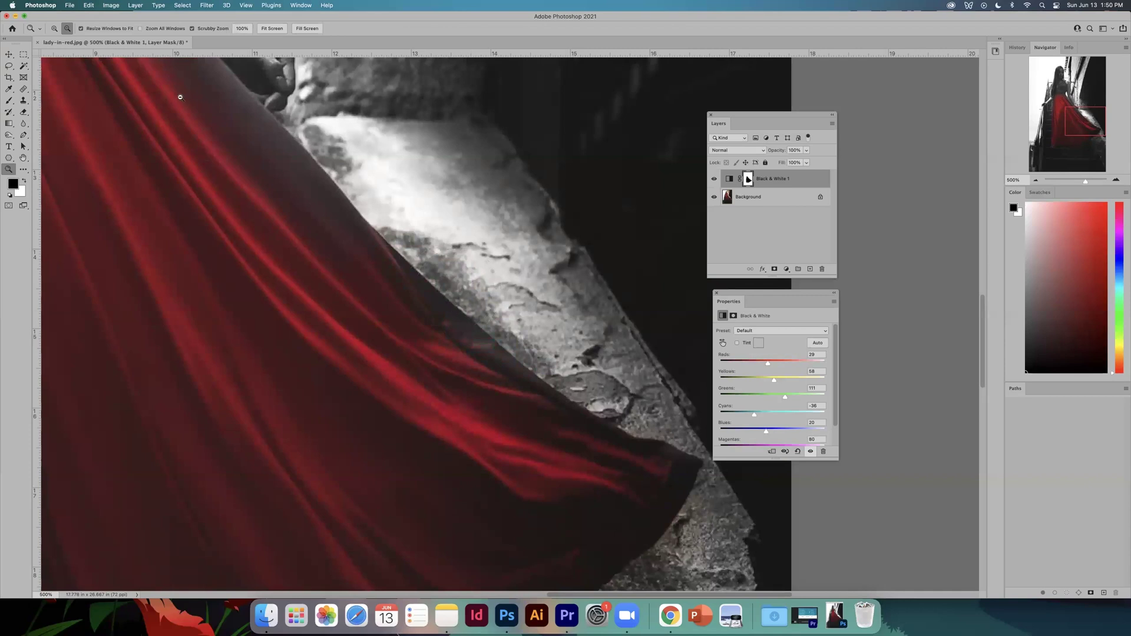
pyautogui.click(9, 88)
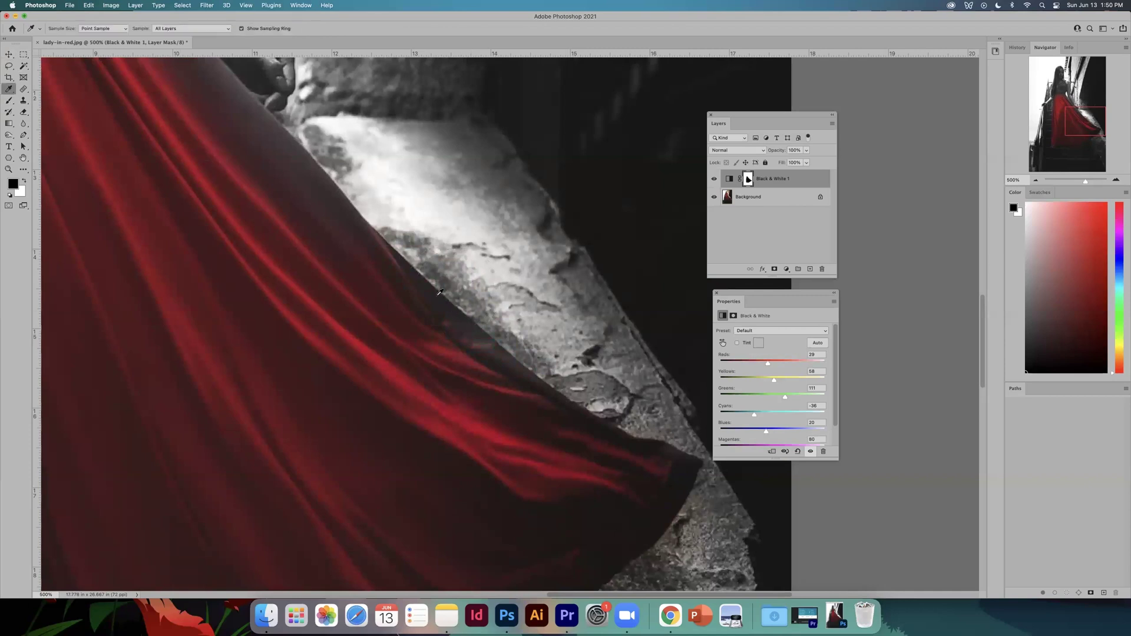
pyautogui.click(9, 100)
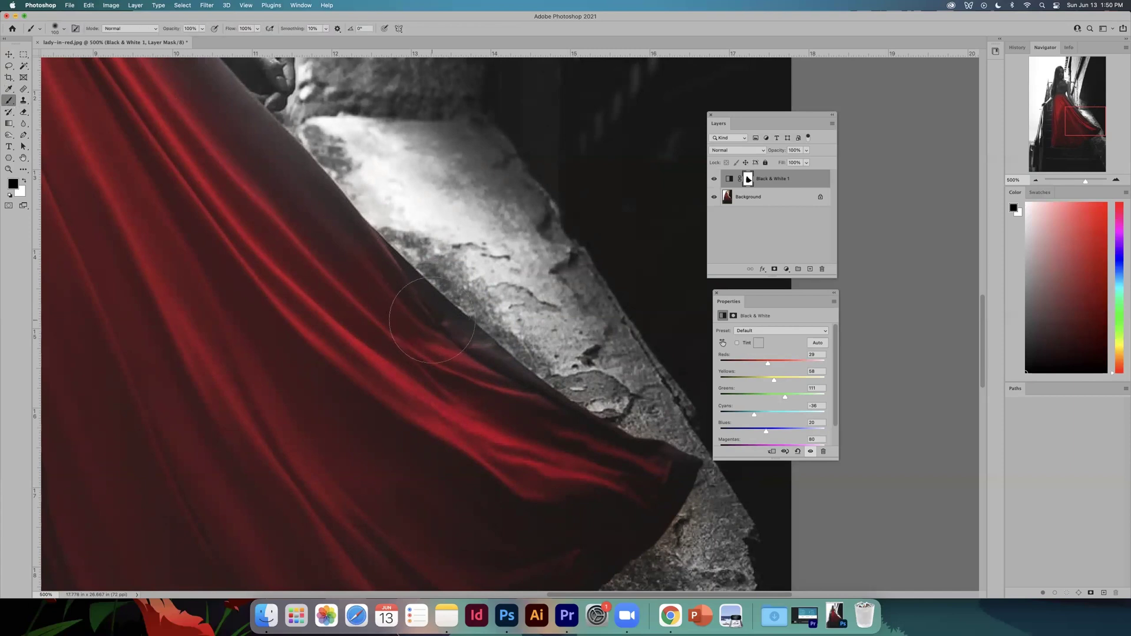
# Repaint the train's edge beside the stone ledge on the mask in black with a 40 px brush
pyautogui.press('[')
pyautogui.press('[')
pyautogui.press('[')
pyautogui.press('[')
pyautogui.press('[')
pyautogui.press('[')
pyautogui.moveTo(559, 414)
pyautogui.mouseDown()
pyautogui.moveTo(672, 469)
pyautogui.moveTo(583, 558)
pyautogui.mouseUp()
pyautogui.moveTo(568, 499); pyautogui.dragTo(489, 478)
# Reveal the red along the skirt's right edge from the hand up to the waist on the mask
pyautogui.scroll(5, 393, 352)
pyautogui.hscroll(-3, 393, 352)
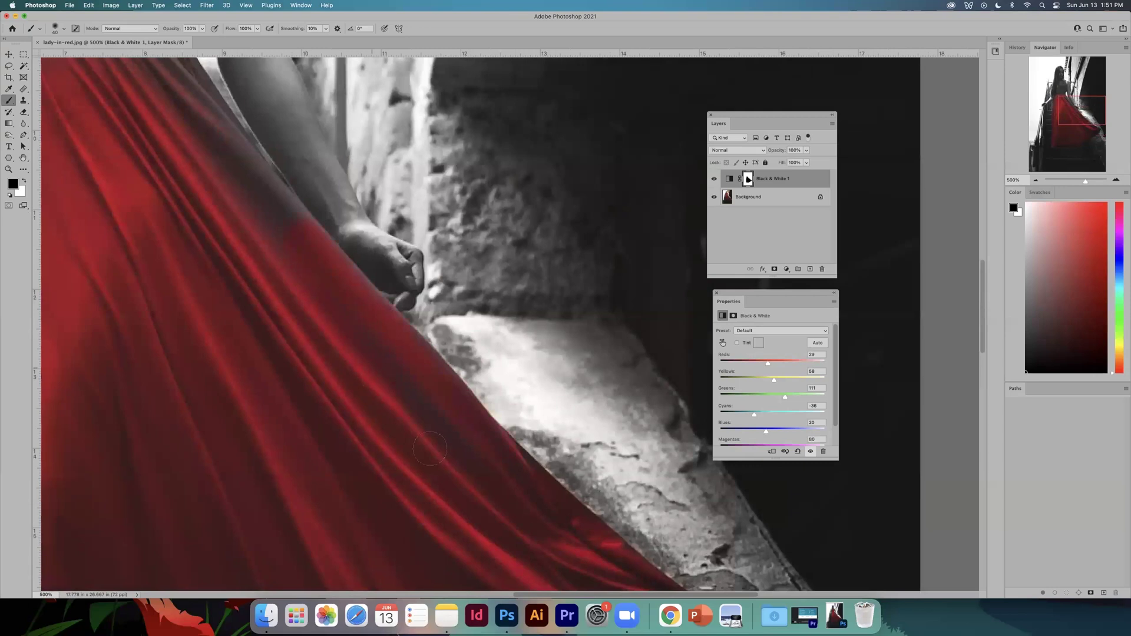
pyautogui.scroll(10, 253, 298)
pyautogui.hscroll(-5, 253, 299)
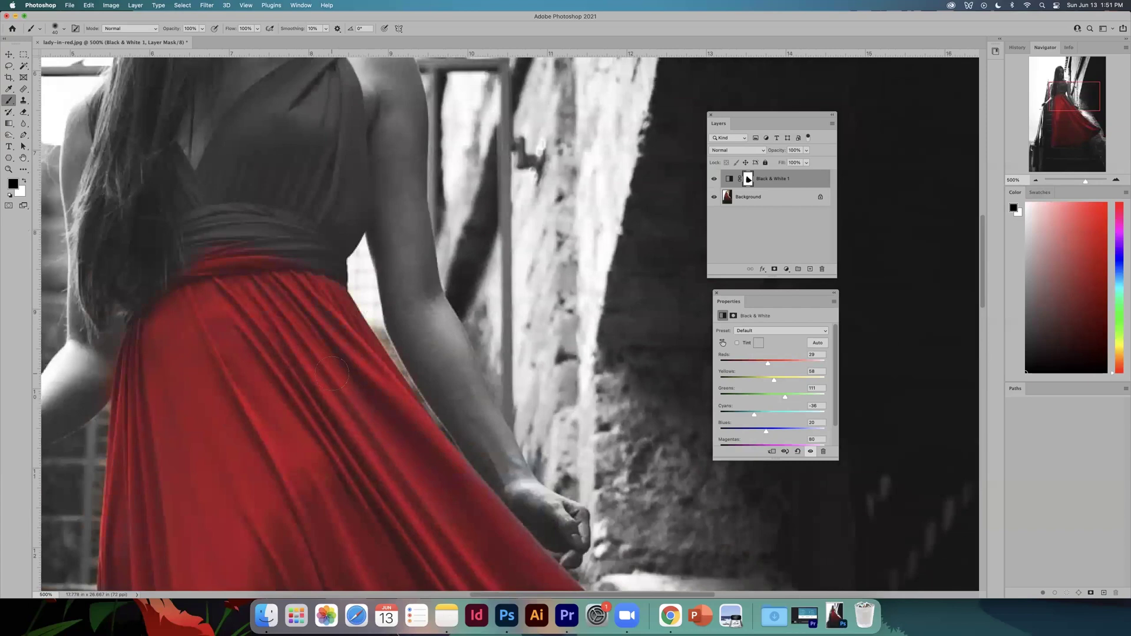
# Enlarge the brush to 175 px and paint the mask over the waistband and bodice up to the shoulder
pyautogui.press(']')
pyautogui.press(']')
pyautogui.press(']')
pyautogui.press(']')
pyautogui.press(']')
pyautogui.press(']')
pyautogui.press('[')
pyautogui.press('[')
pyautogui.press('[')
pyautogui.press('[')
pyautogui.scroll(5, 253, 354)
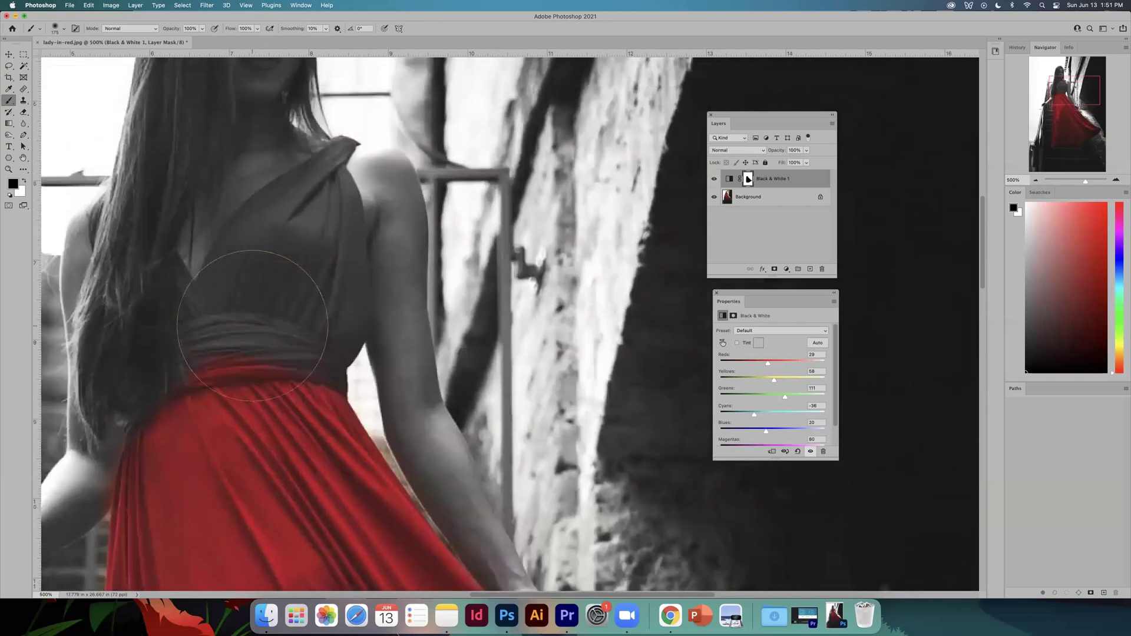
pyautogui.moveTo(245, 342)
pyautogui.mouseDown()
pyautogui.moveTo(284, 315)
pyautogui.moveTo(280, 279)
pyautogui.moveTo(233, 312)
pyautogui.moveTo(261, 268)
pyautogui.moveTo(249, 275)
pyautogui.moveTo(299, 228)
pyautogui.moveTo(312, 318)
pyautogui.moveTo(305, 376)
pyautogui.moveTo(323, 320)
pyautogui.moveTo(317, 207)
pyautogui.mouseUp()
# Reveal the bodice's remaining edges beside the hair and neckline by painting the mask with a smaller brush
pyautogui.press('[')
pyautogui.press('[')
pyautogui.press('[')
pyautogui.press('[')
pyautogui.press('[')
pyautogui.moveTo(180, 283); pyautogui.dragTo(183, 299)
# Set the Black & White adjustment's Reds to 31, Yellows to 82 and Greens to 187
pyautogui.click(1036, 179)
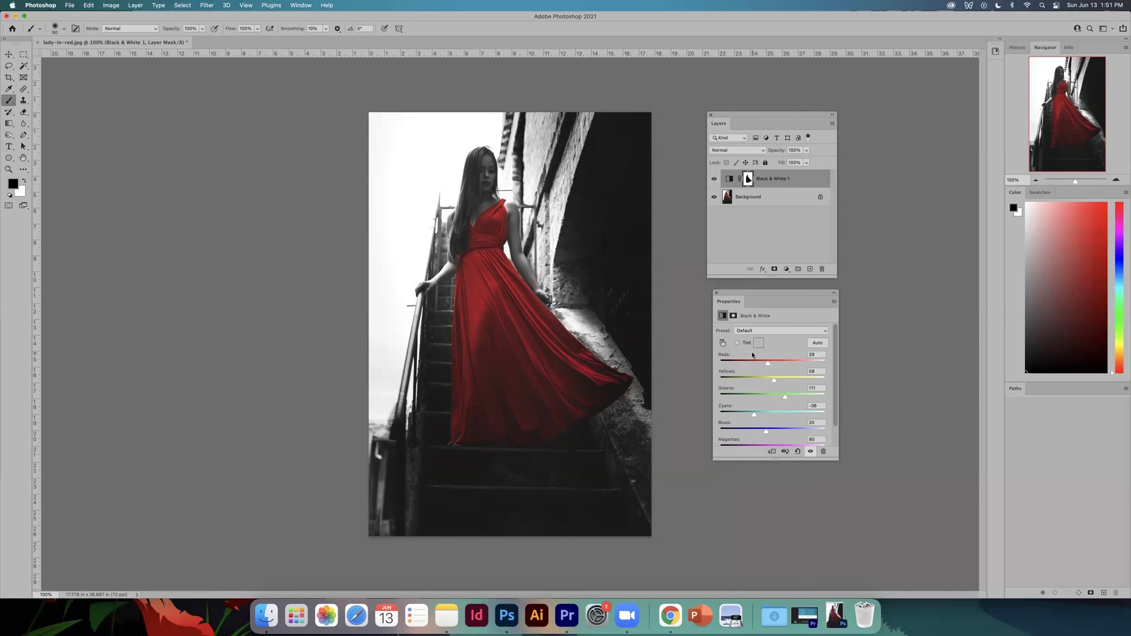
pyautogui.moveTo(768, 363)
pyautogui.mouseDown()
pyautogui.moveTo(744, 365)
pyautogui.moveTo(768, 363)
pyautogui.moveTo(759, 380)
pyautogui.moveTo(779, 380)
pyautogui.mouseUp()
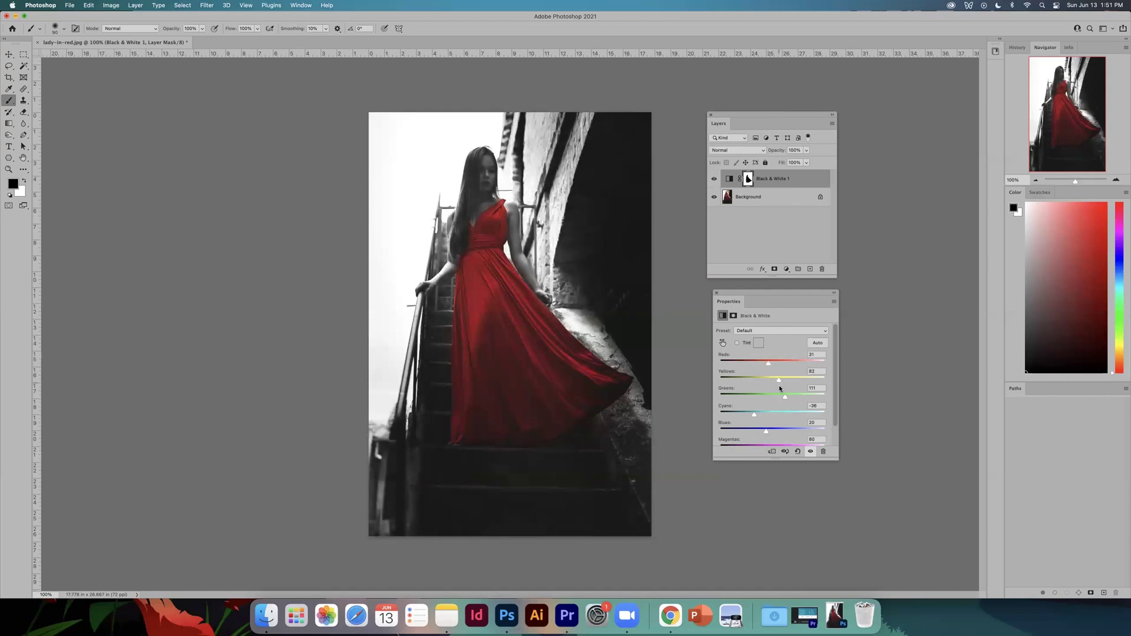
pyautogui.moveTo(763, 399); pyautogui.dragTo(801, 401)
# Try to reveal the lips' colour on the mask at the current brush size, and undo the stroke
pyautogui.click(1115, 180)
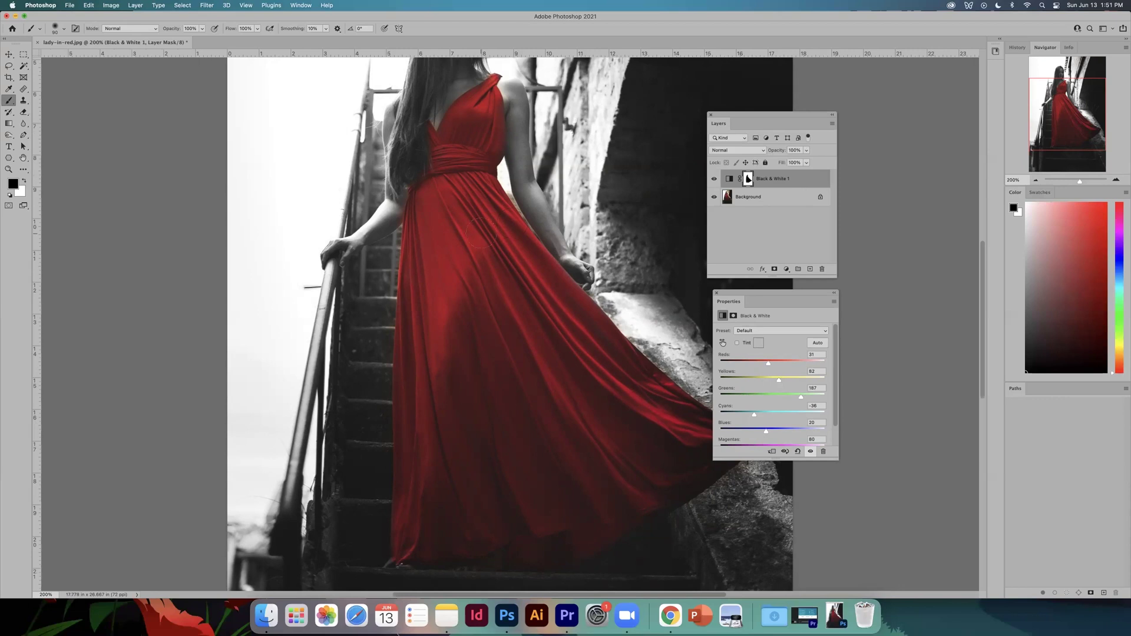
pyautogui.scroll(5, 480, 233)
pyautogui.scroll(1, 481, 233)
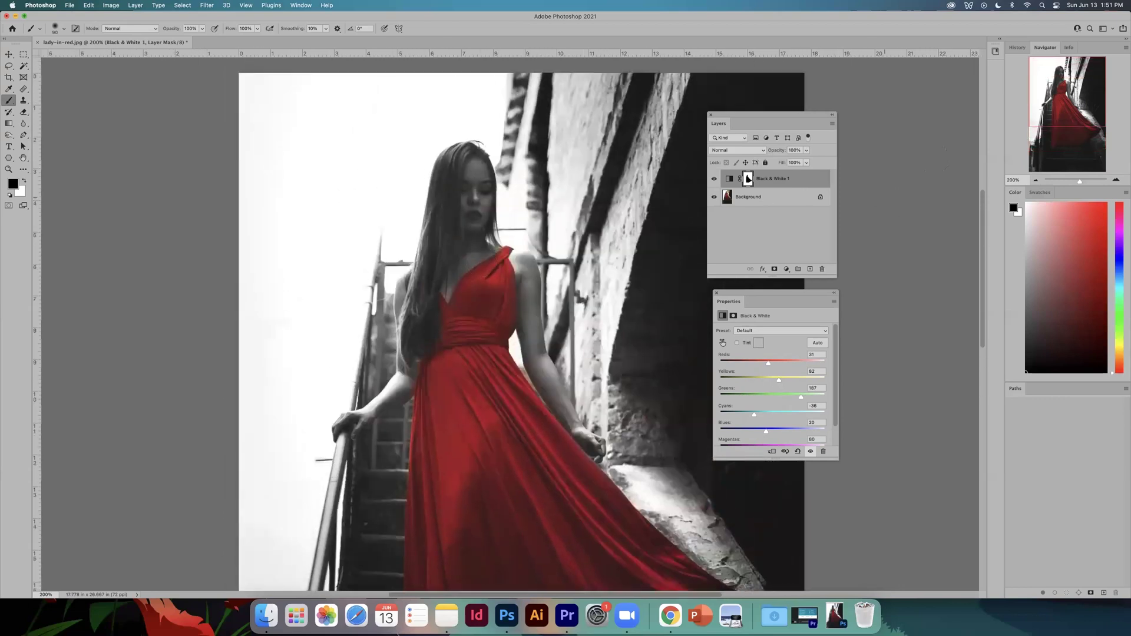
pyautogui.click(1116, 180)
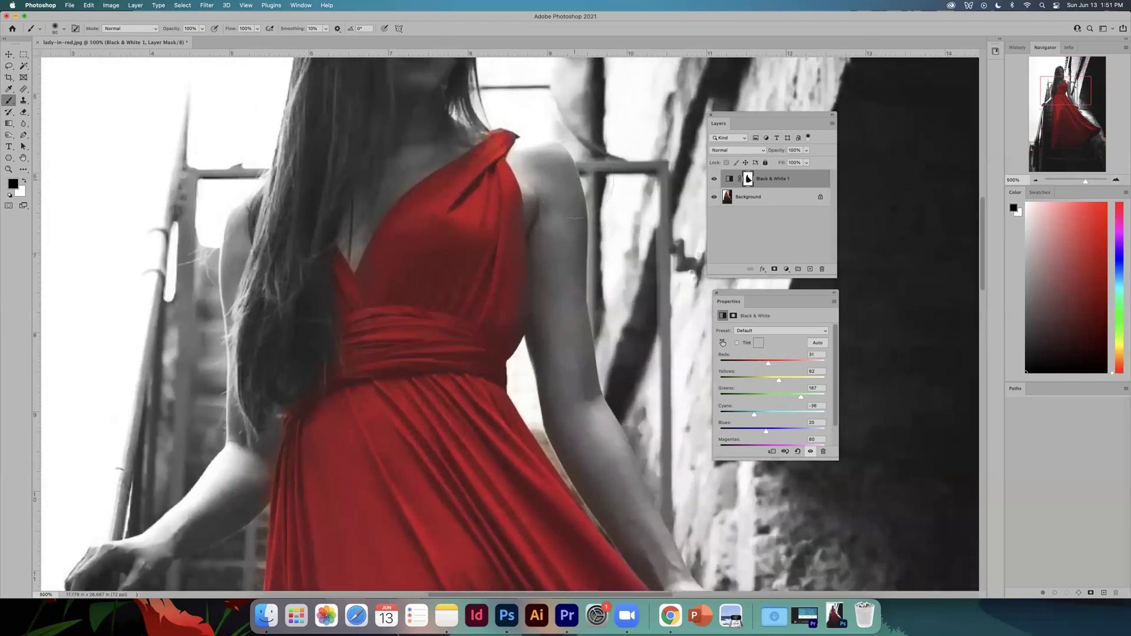
pyautogui.click(1116, 180)
pyautogui.click(1116, 180)
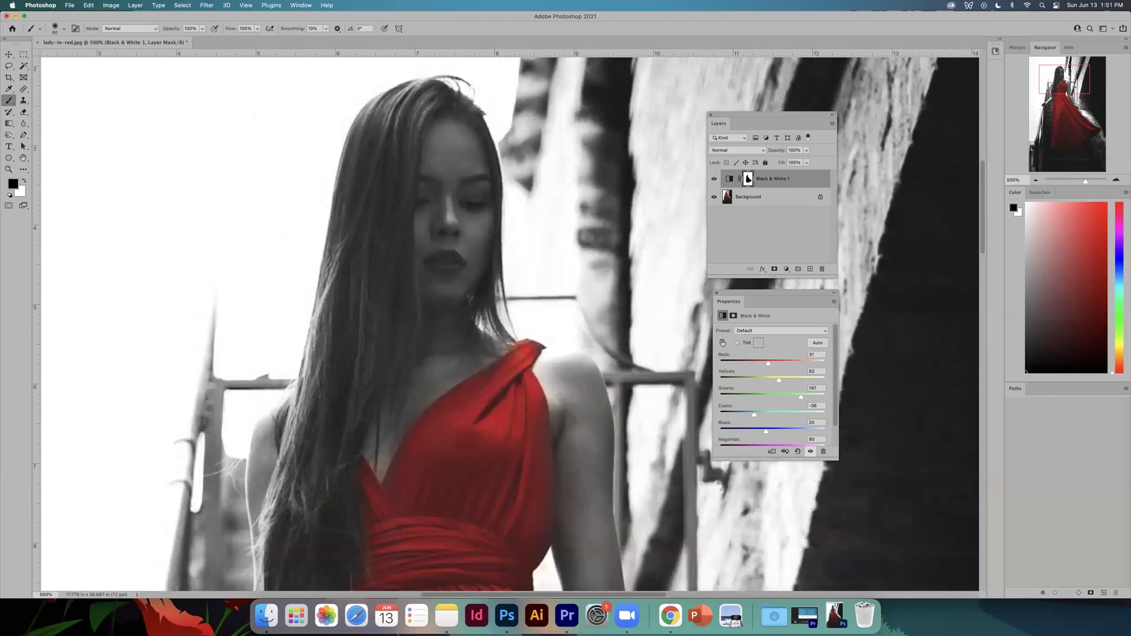
pyautogui.click(1116, 181)
pyautogui.click(1116, 181)
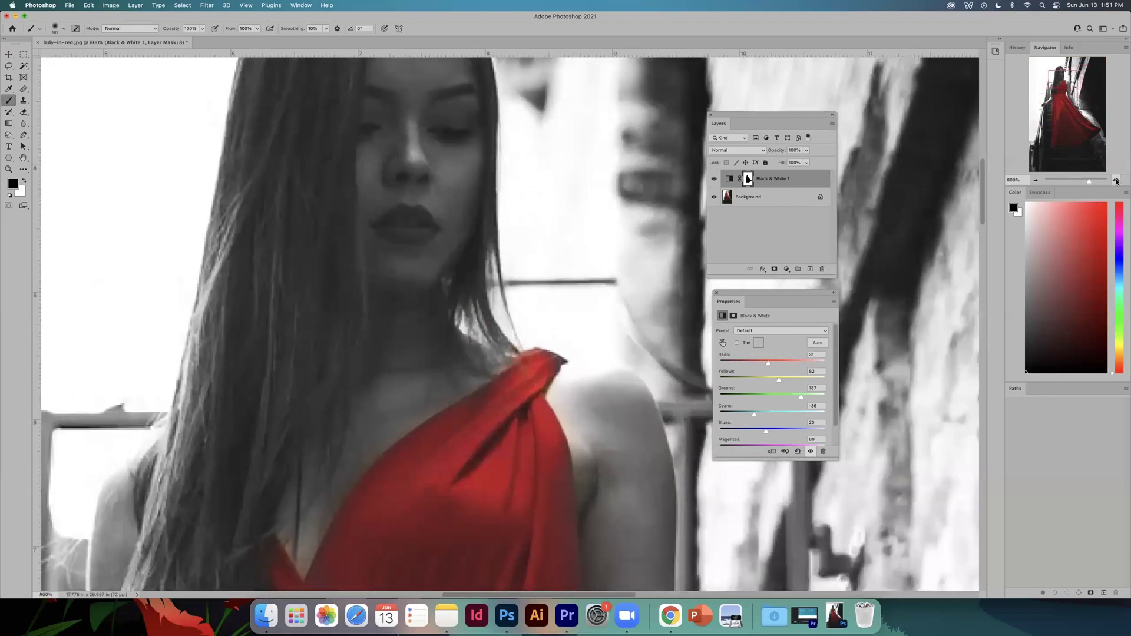
pyautogui.click(1116, 181)
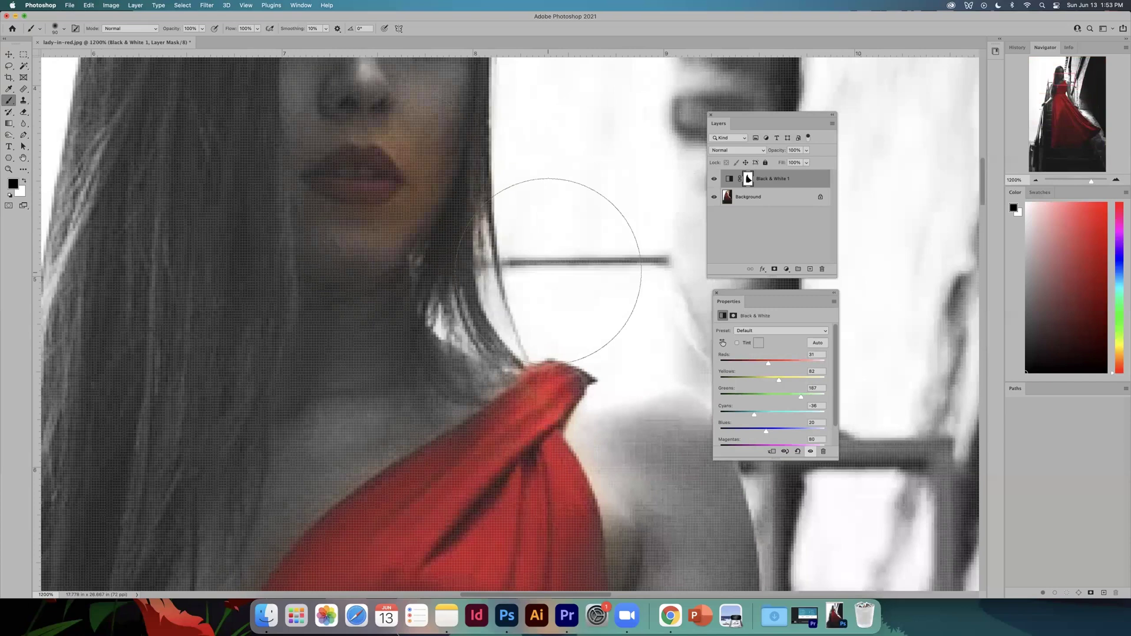
pyautogui.press('super+z')
# Reveal the red of the lips by painting the mask with a much smaller black brush
pyautogui.press('[')
pyautogui.press('[')
pyautogui.press('[')
pyautogui.press('[')
pyautogui.press('[')
pyautogui.press('[')
pyautogui.press('[')
pyautogui.press('[')
pyautogui.press('[')
pyautogui.press('[')
pyautogui.click(1034, 178)
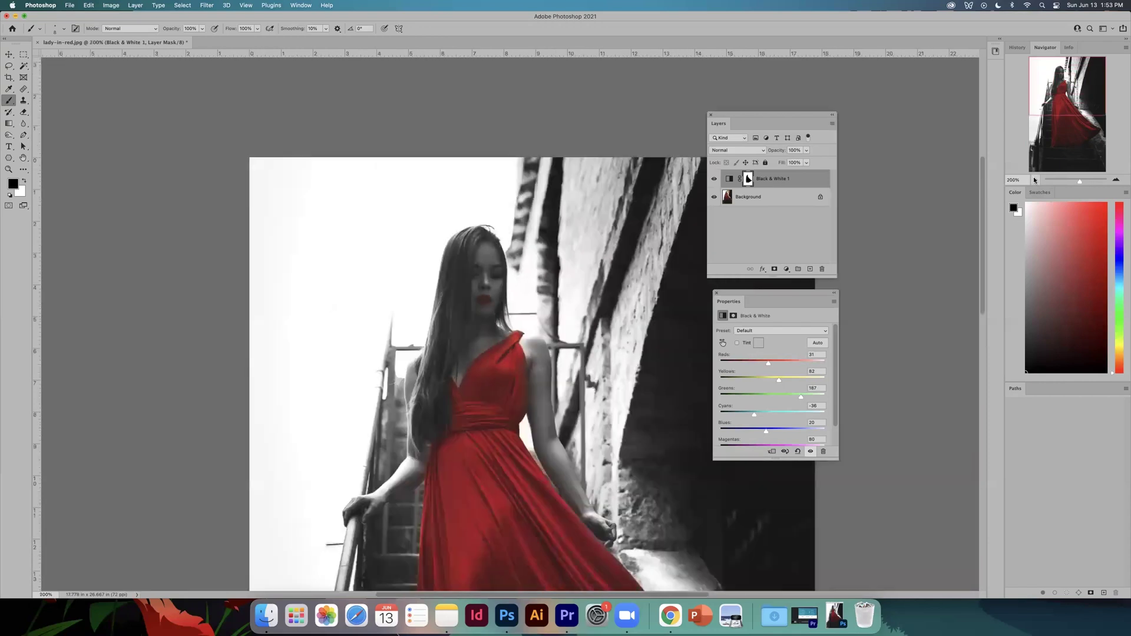